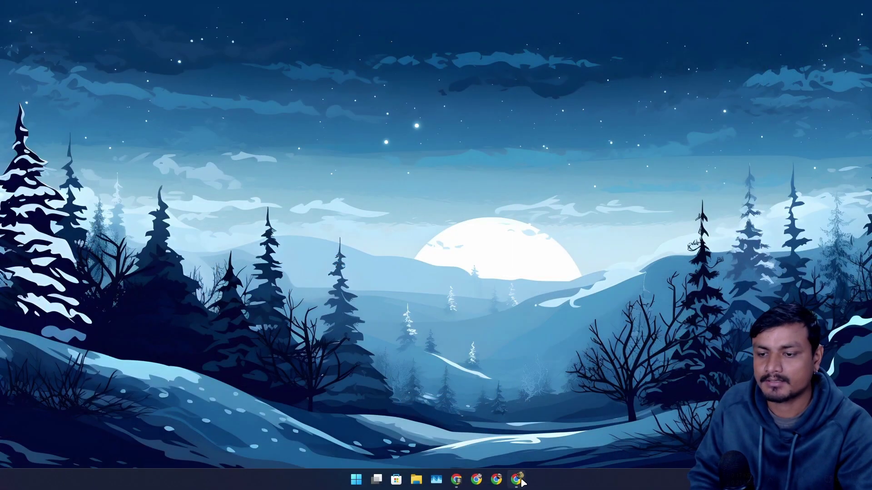
Restore the Chrome window showing YouTube search results for 'honey scam'.
click(517, 480)
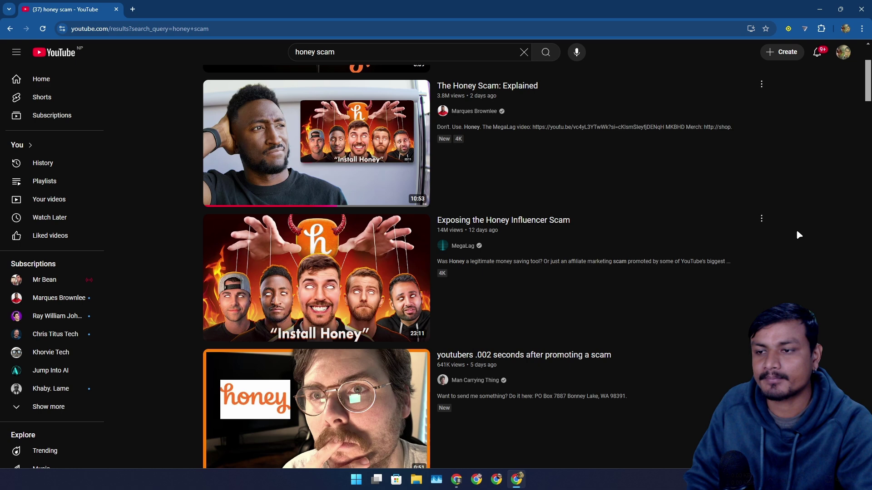
scroll(804, 232, down, 1)
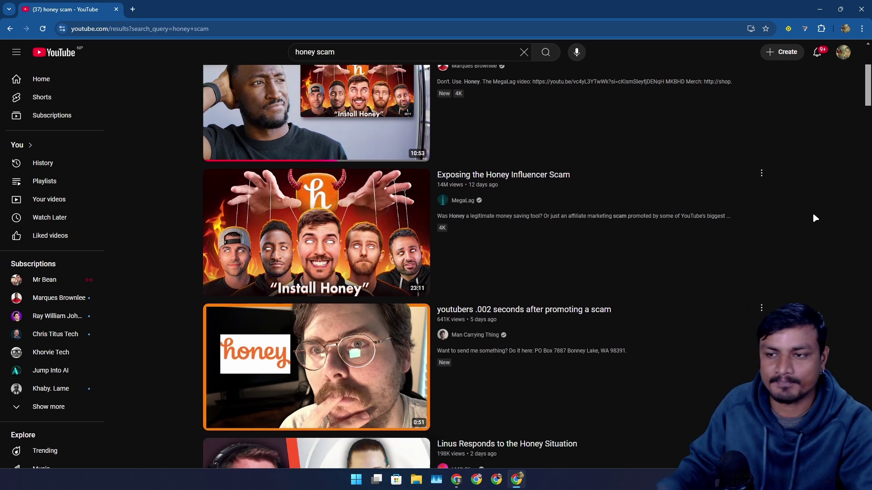
scroll(814, 217, down, 1)
scroll(806, 228, up, 1)
scroll(807, 228, up, 1)
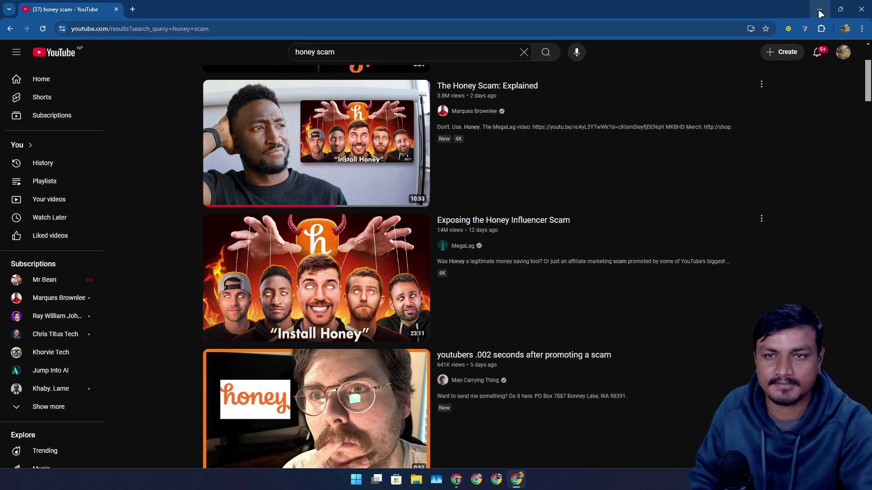
Hide the Chrome window with the honey scam results to reveal the desktop.
key(super+d)
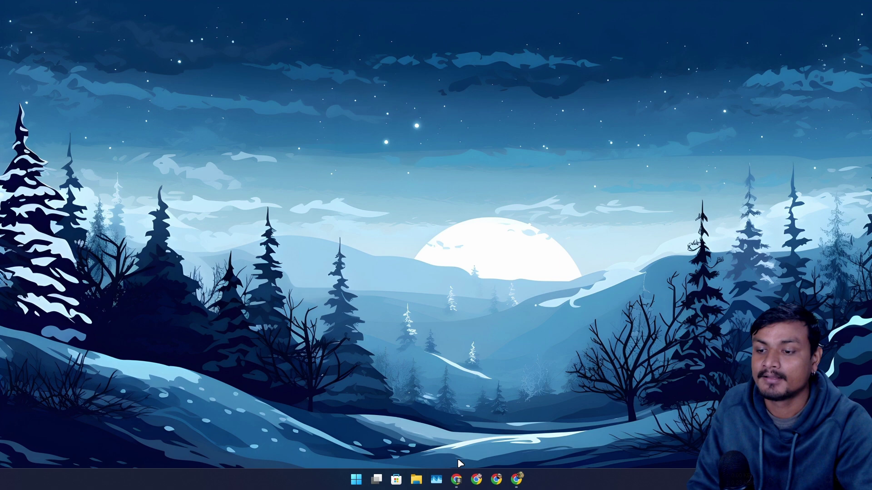
Restore Chrome, expand the video description, and open the Syrup GitHub link in a new tab.
click(456, 480)
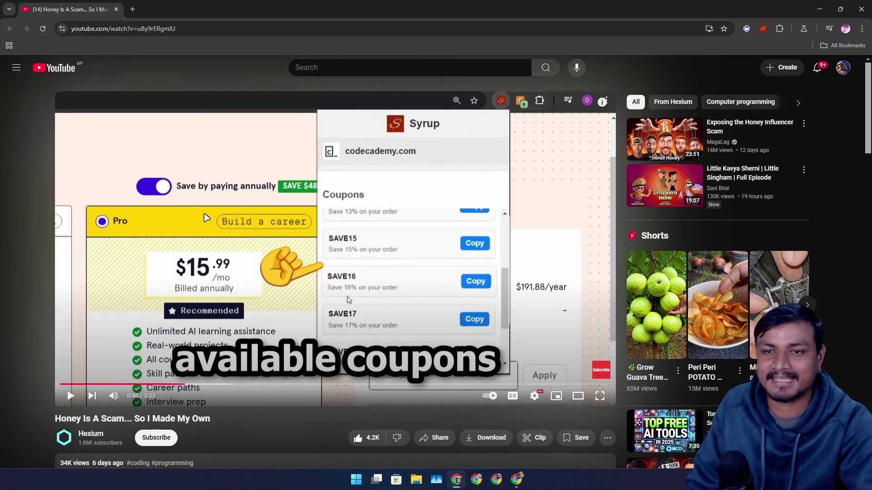
scroll(204, 218, down, 2)
scroll(150, 239, down, 1)
scroll(104, 254, down, 1)
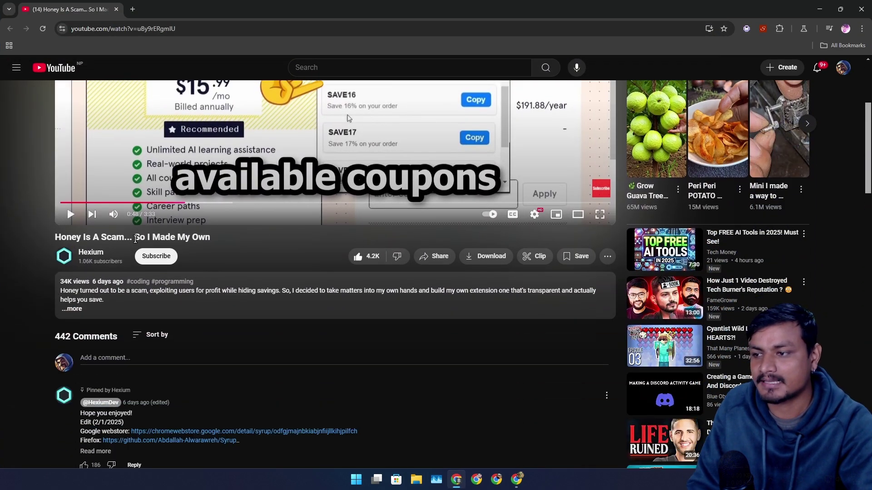
scroll(198, 238, up, 1)
scroll(198, 238, up, 2)
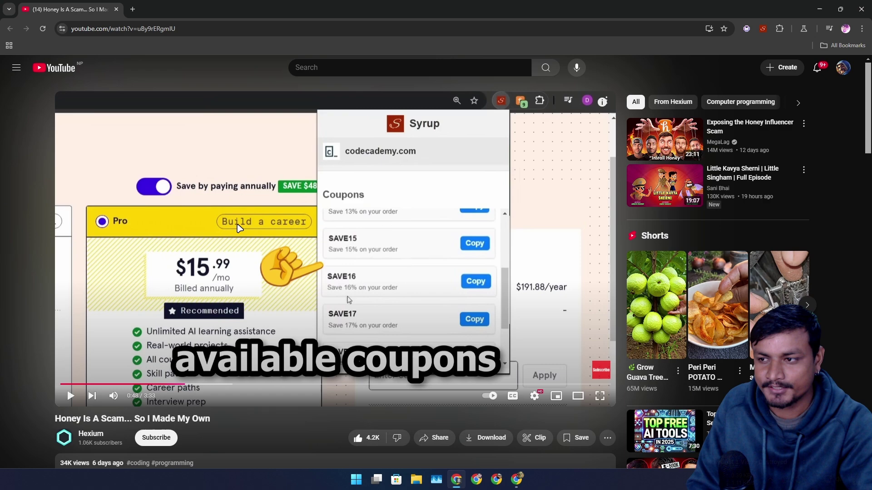
scroll(202, 301, down, 2)
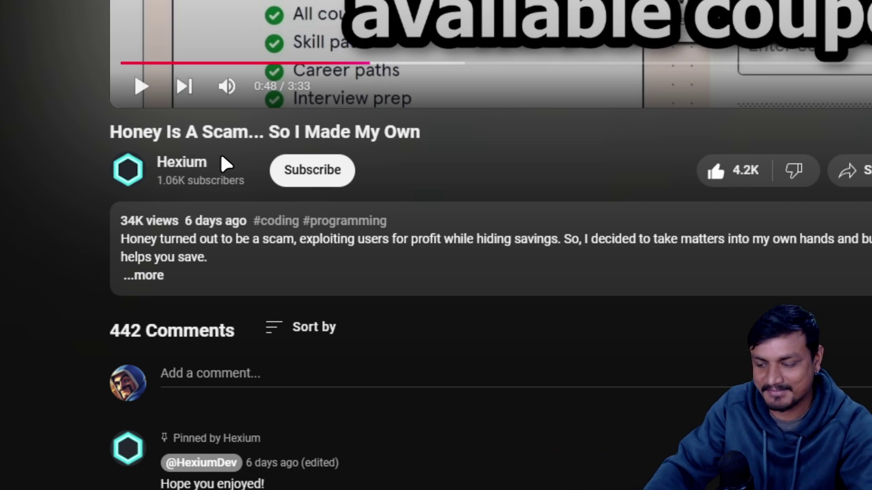
click(139, 276)
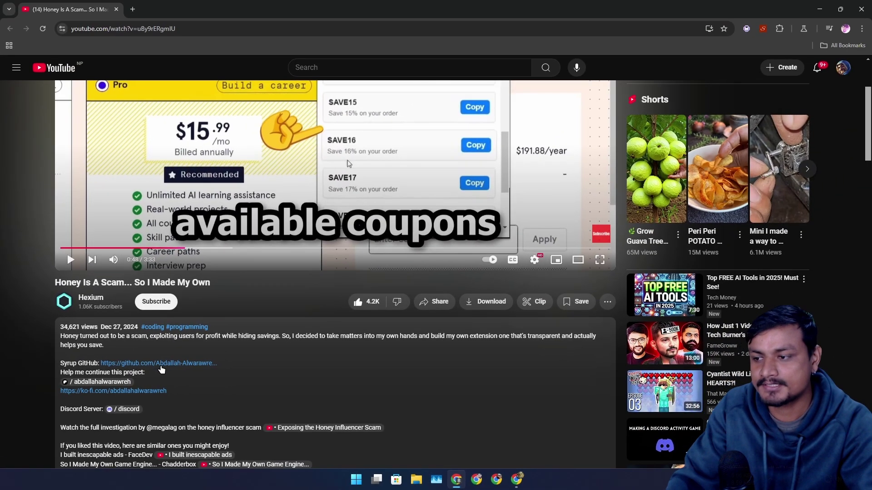
right_click(170, 365)
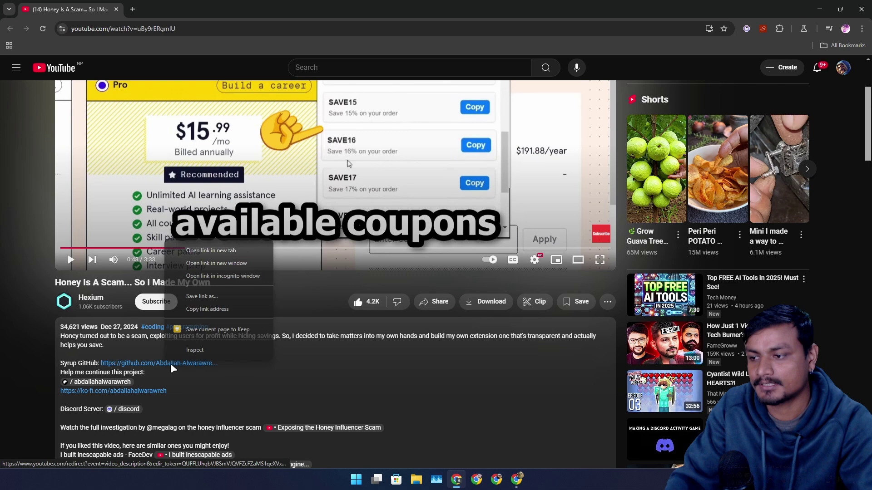
click(210, 250)
Switch to the Syrup GitHub repository tab to read its README.
click(174, 9)
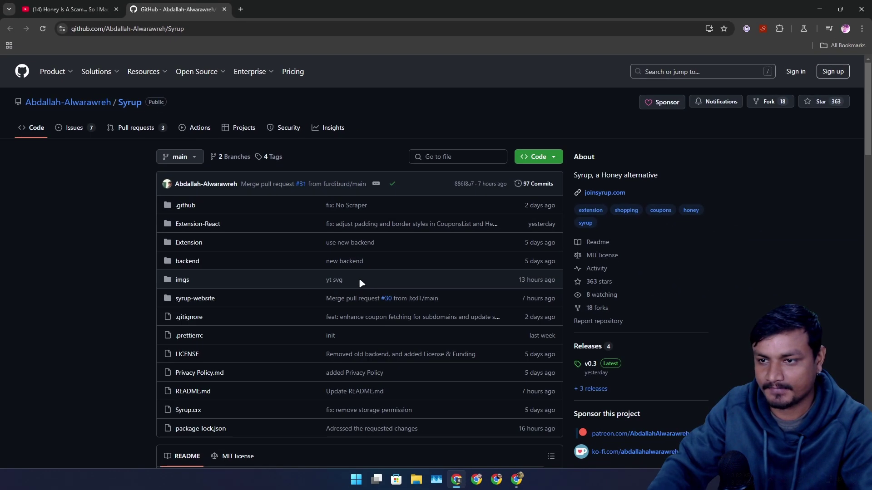
scroll(358, 278, down, 5)
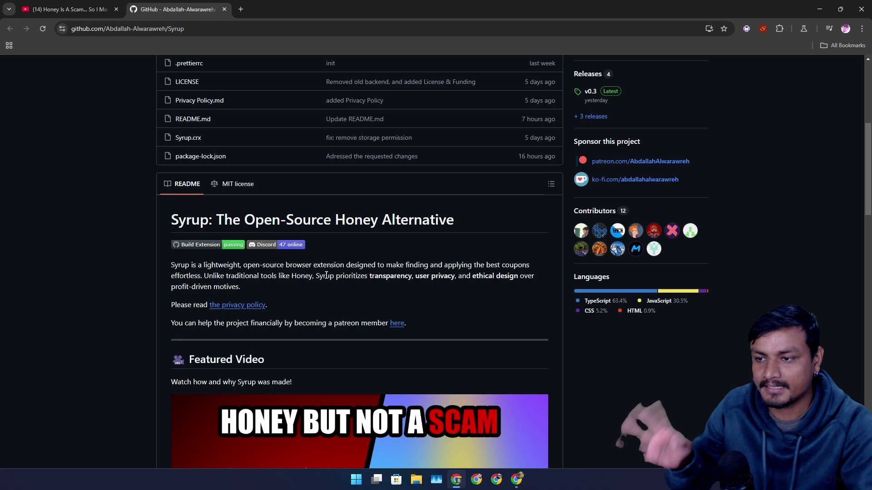
scroll(327, 275, down, 3)
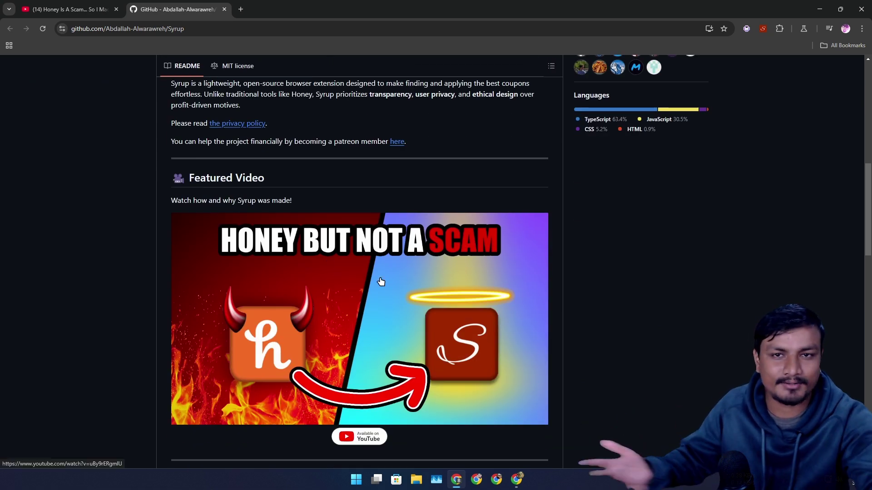
scroll(413, 246, down, 1)
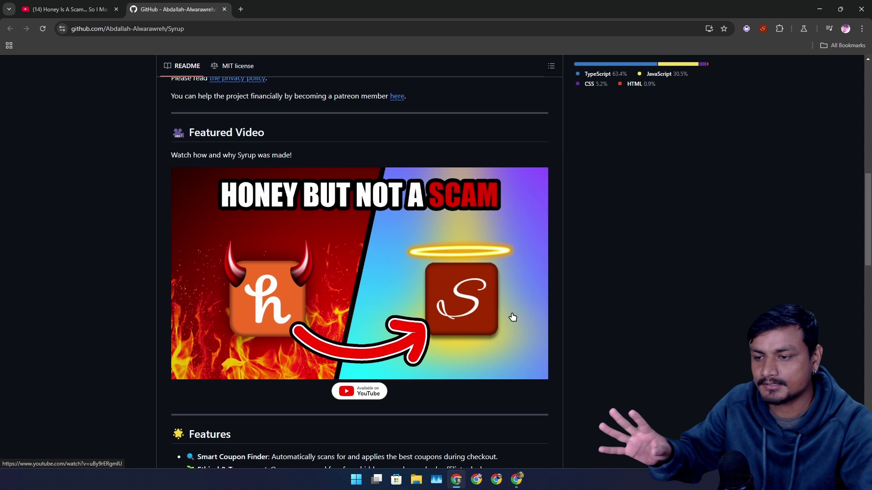
scroll(497, 310, down, 4)
scroll(351, 248, up, 2)
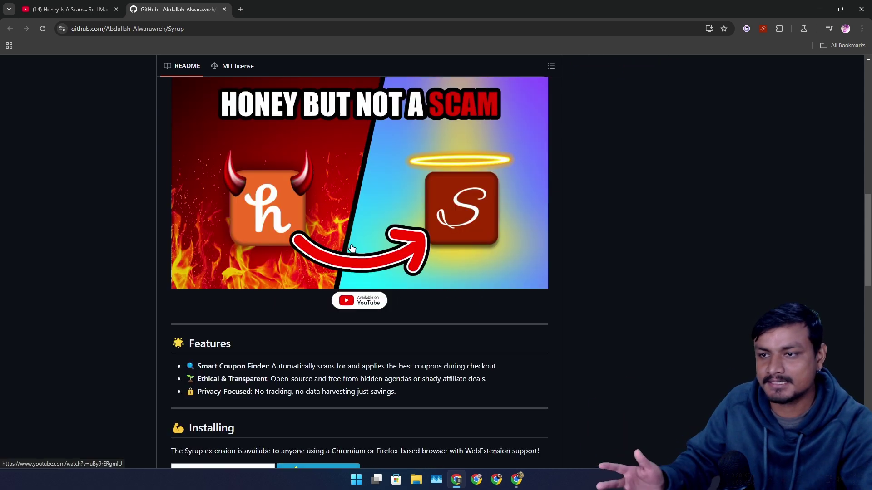
scroll(355, 271, up, 2)
scroll(414, 254, down, 2)
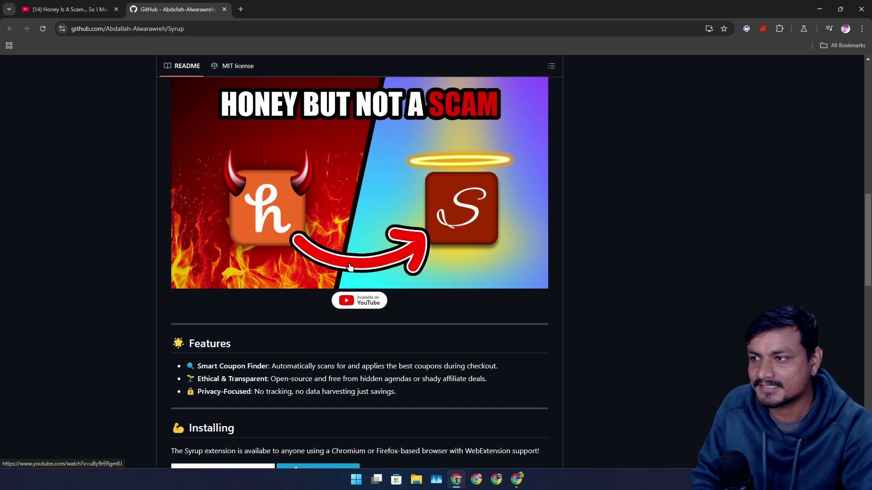
scroll(350, 267, down, 3)
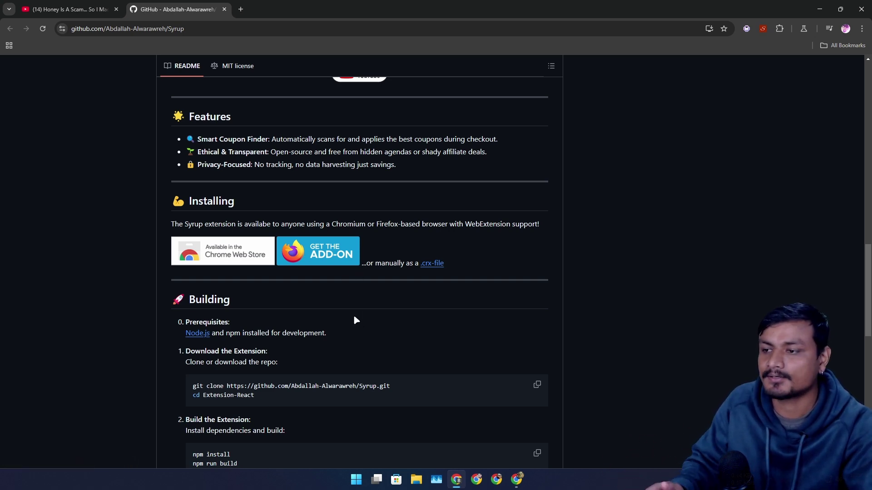
scroll(351, 305, down, 4)
scroll(334, 300, down, 3)
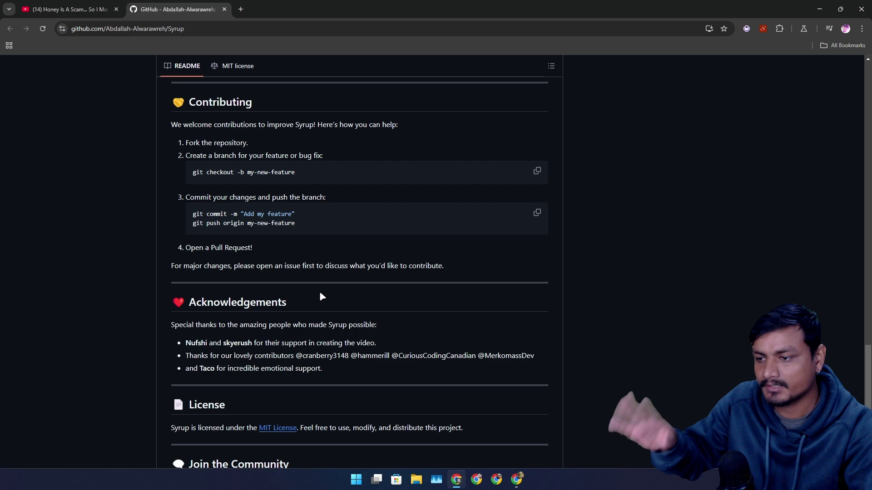
scroll(320, 291, down, 2)
scroll(321, 291, up, 5)
scroll(272, 205, up, 4)
Return to the YouTube video, then choose joinhoney.com's 'Add to Chrome — It's Free'.
click(65, 9)
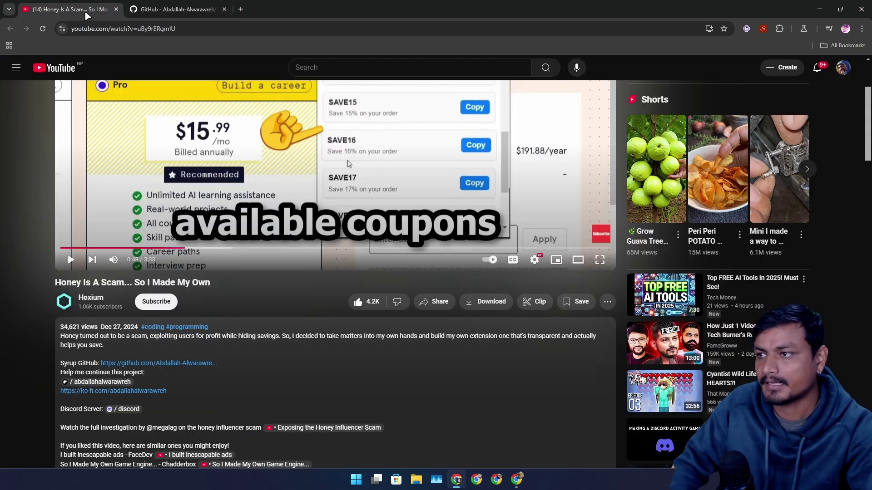
scroll(403, 280, up, 1)
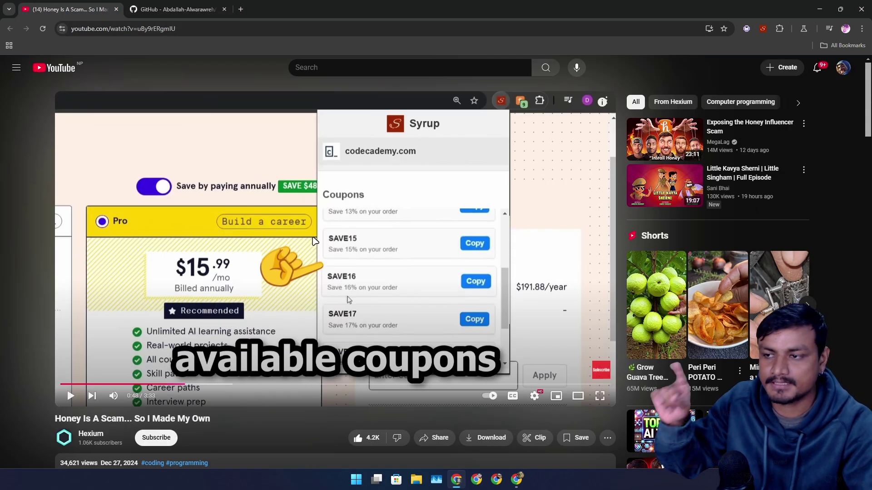
scroll(168, 219, down, 3)
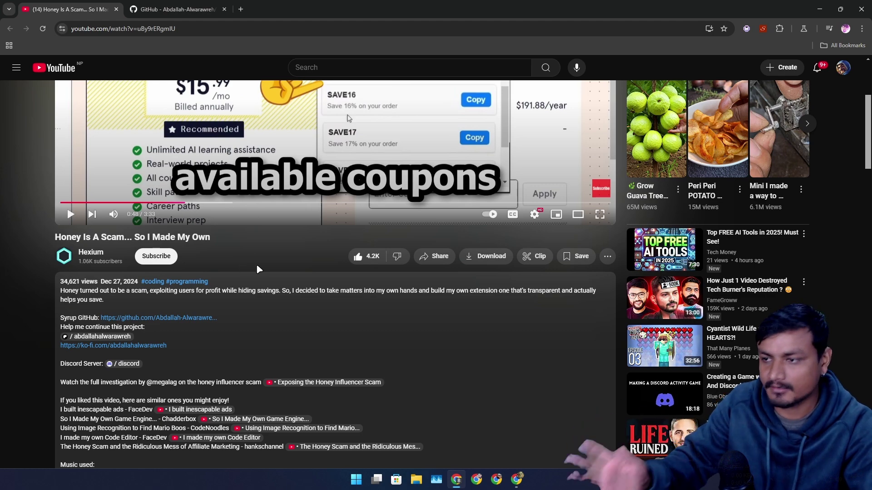
scroll(306, 269, down, 4)
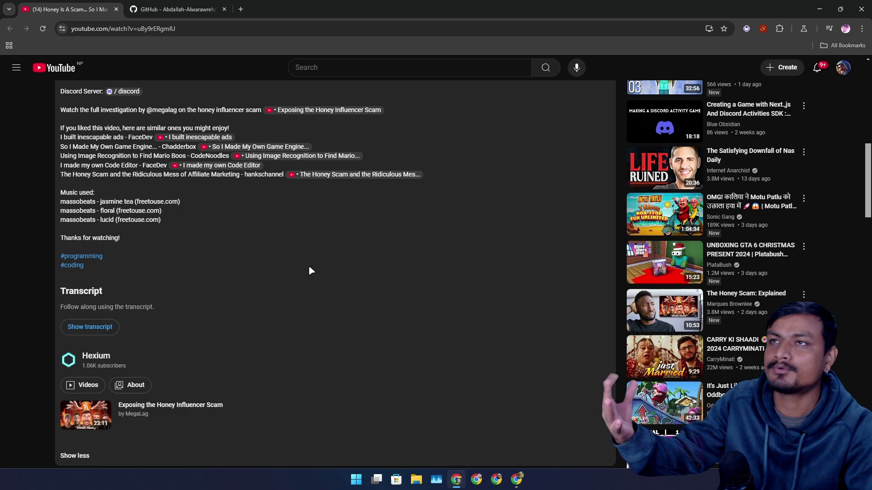
scroll(340, 265, down, 5)
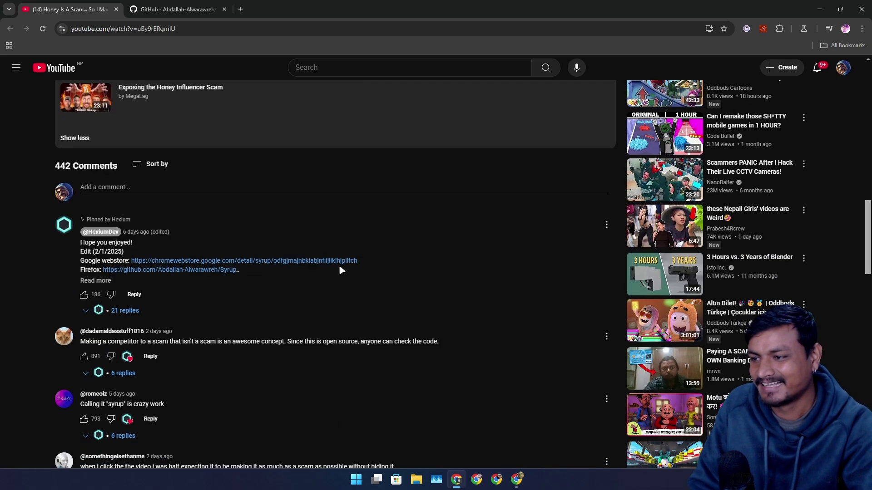
scroll(338, 265, down, 5)
scroll(231, 289, down, 2)
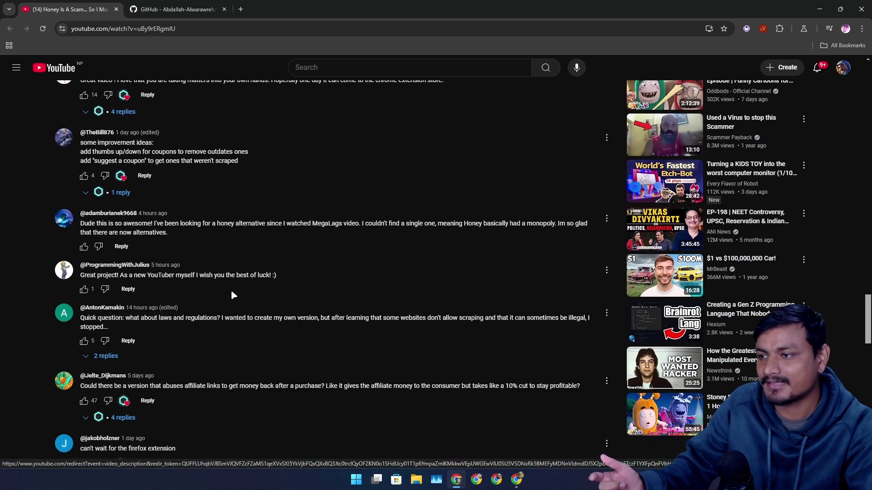
scroll(231, 293, down, 5)
scroll(232, 293, down, 5)
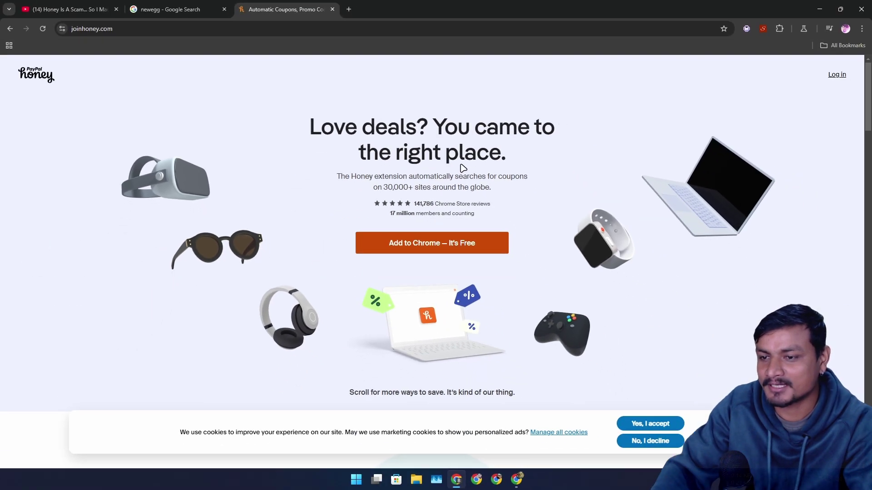
scroll(480, 233, down, 2)
scroll(545, 297, up, 2)
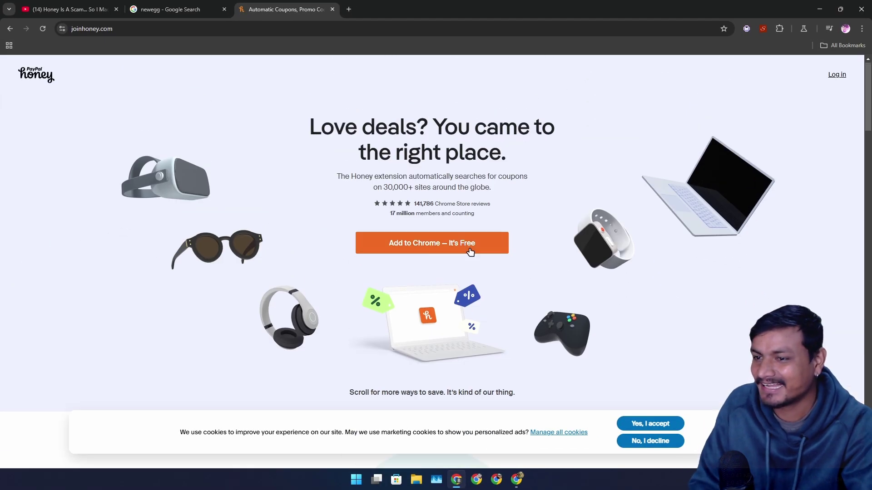
click(413, 244)
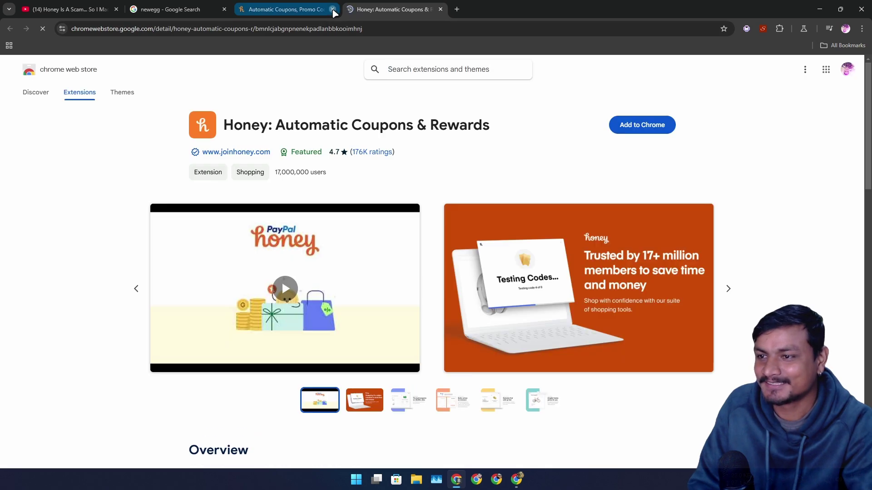
Close the Honey homepage, then browse Honey's Web Store screenshots and full description.
click(332, 9)
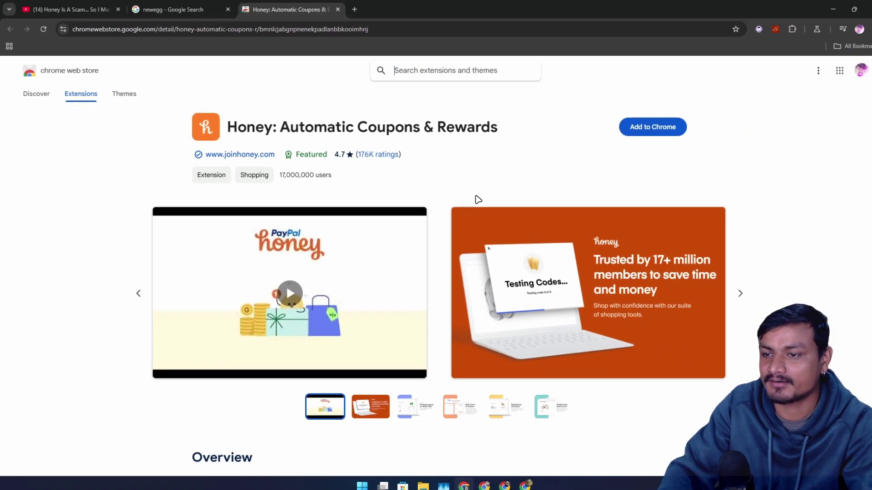
scroll(478, 199, down, 3)
scroll(729, 241, up, 2)
click(730, 243)
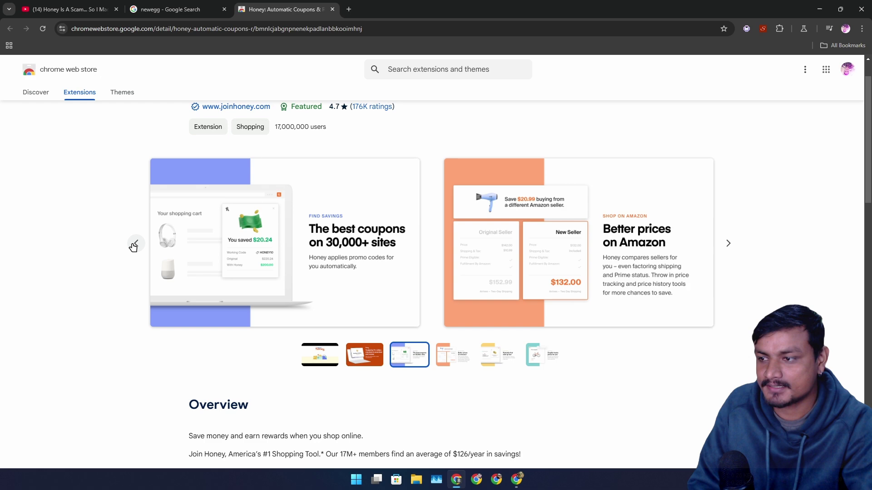
click(136, 244)
scroll(340, 238, down, 4)
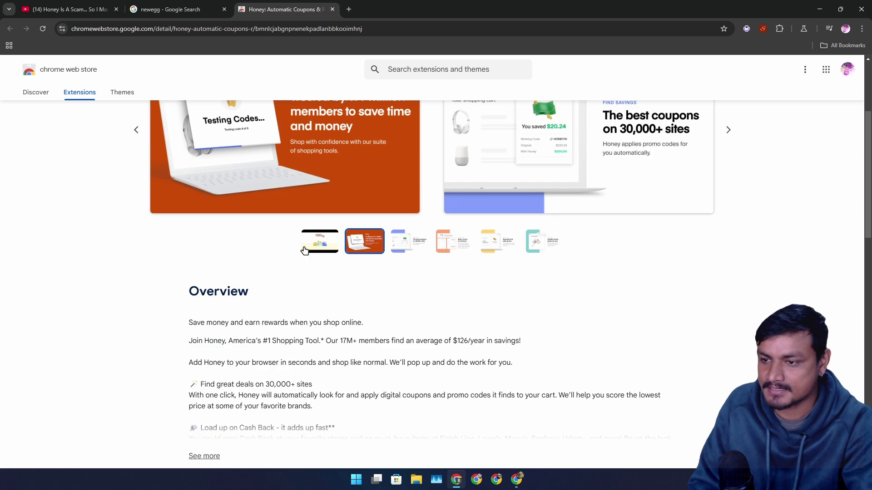
scroll(380, 218, down, 1)
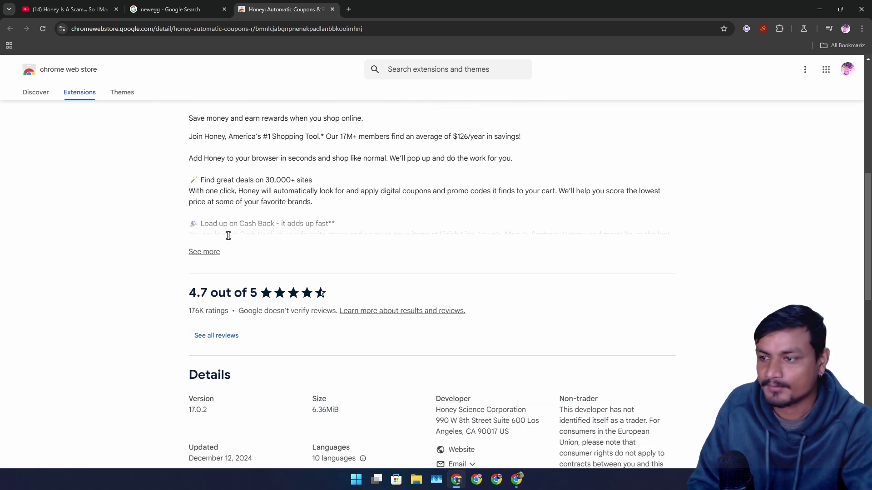
click(207, 253)
scroll(320, 230, down, 2)
scroll(323, 236, down, 4)
scroll(341, 245, up, 4)
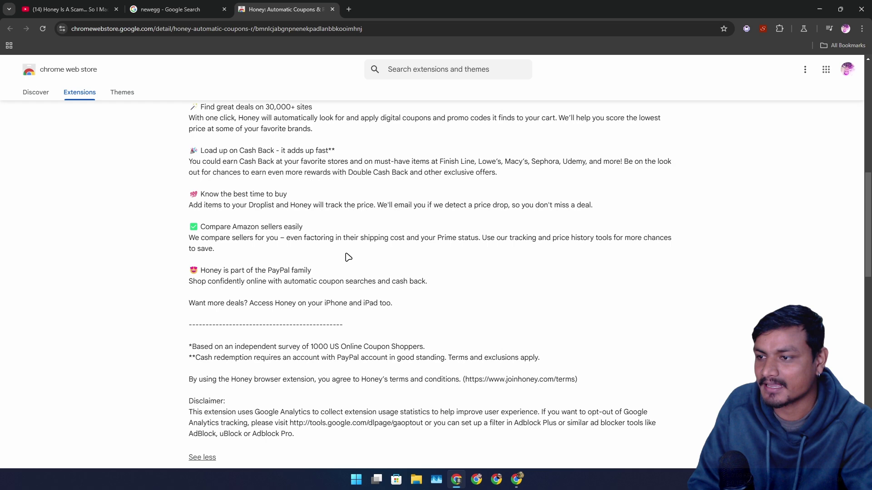
scroll(347, 257, up, 7)
Close Honey's listing, open Syrup's Web Store page from the pinned comment, and expand its description.
click(332, 9)
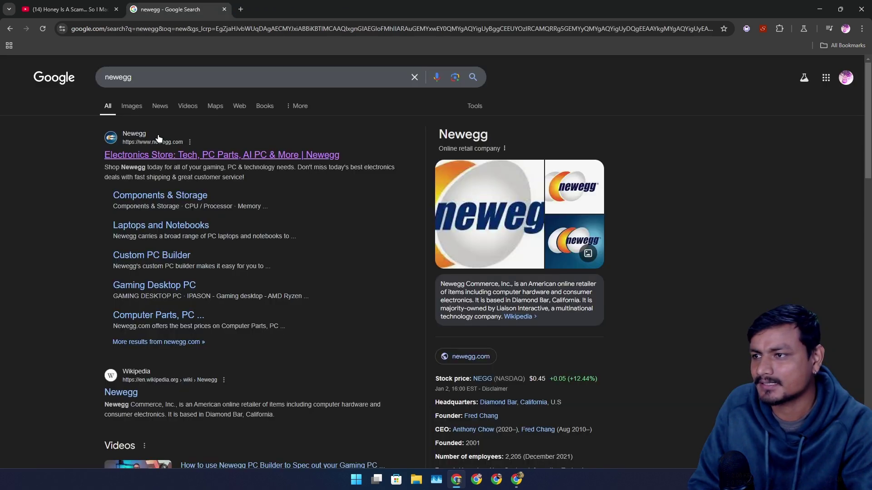
click(72, 9)
right_click(193, 308)
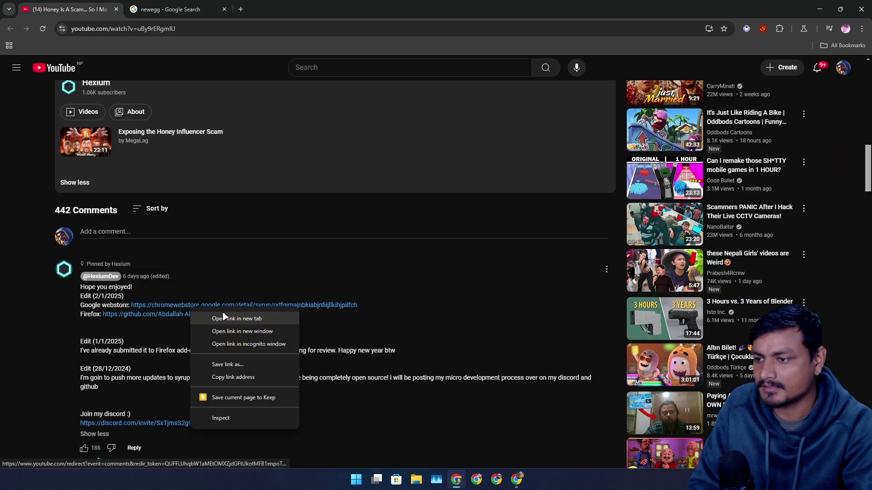
click(218, 315)
click(174, 9)
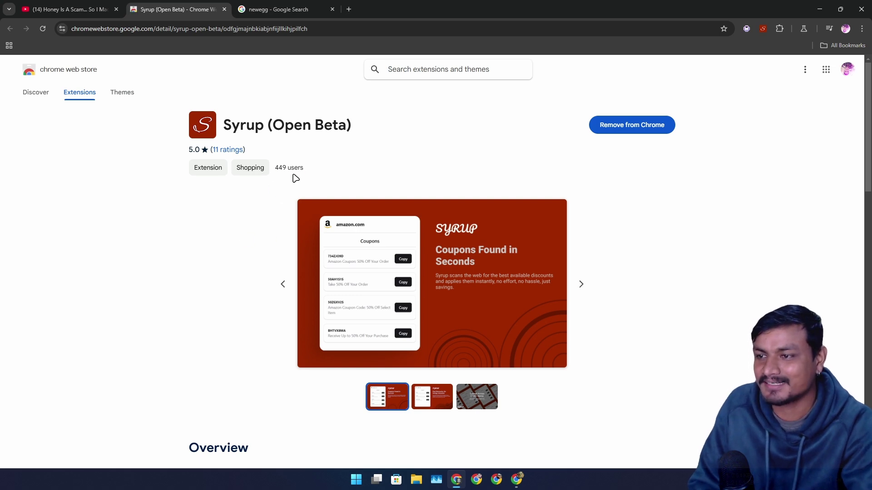
scroll(326, 228, down, 3)
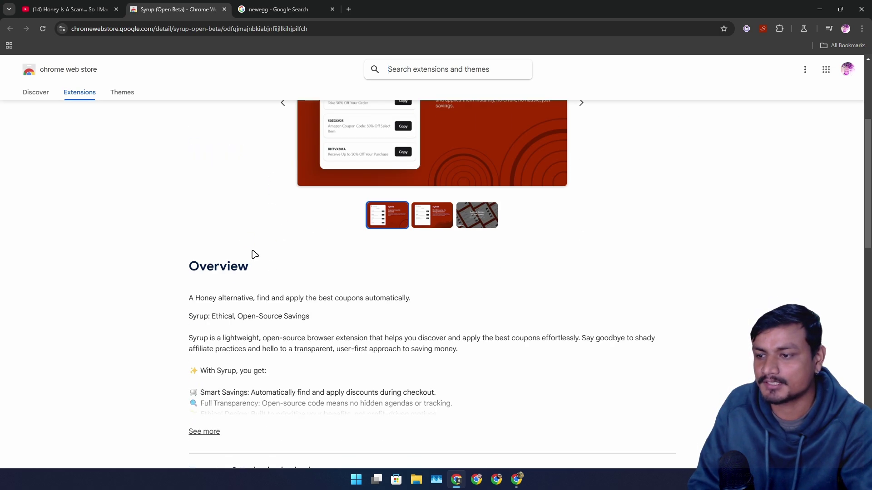
scroll(262, 294, down, 2)
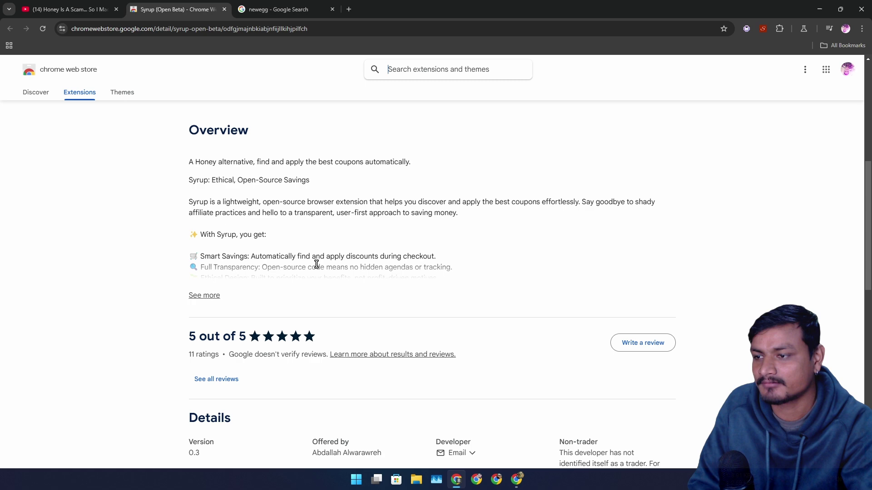
click(208, 295)
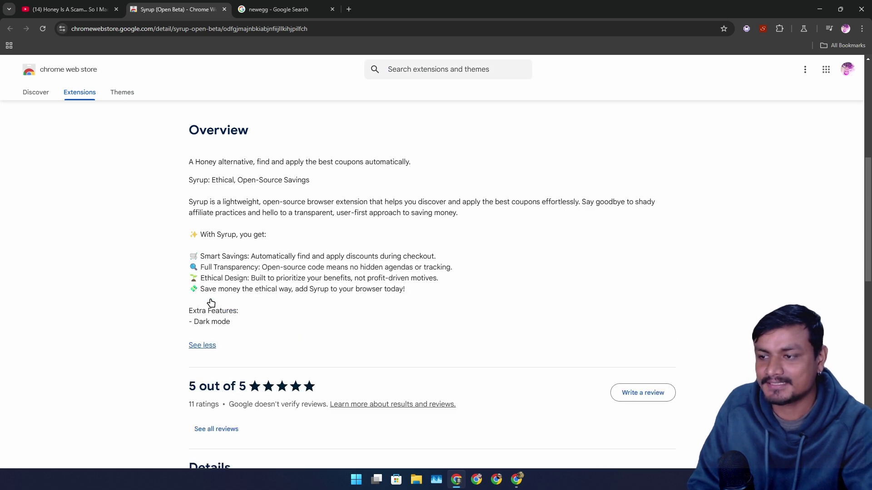
scroll(377, 236, down, 2)
scroll(311, 217, up, 2)
scroll(310, 216, up, 5)
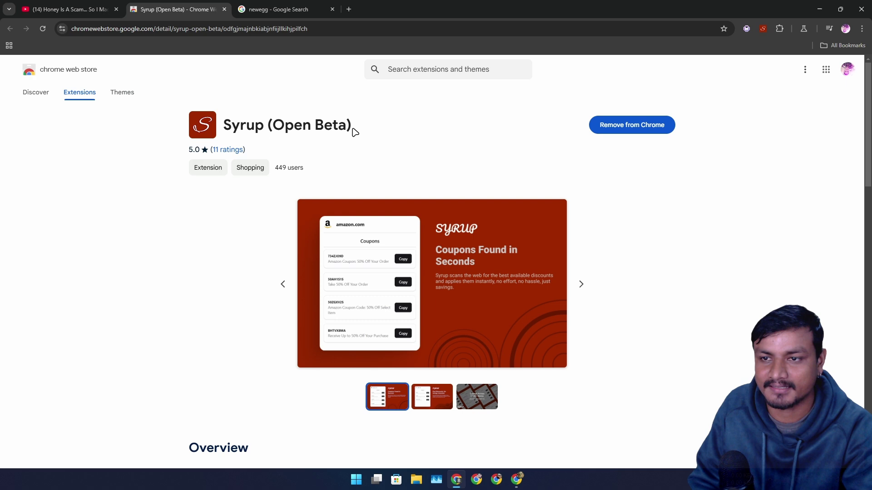
Open Newegg from the top search result and view Syrup's newegg.com coupons, highlighting a discount.
click(283, 10)
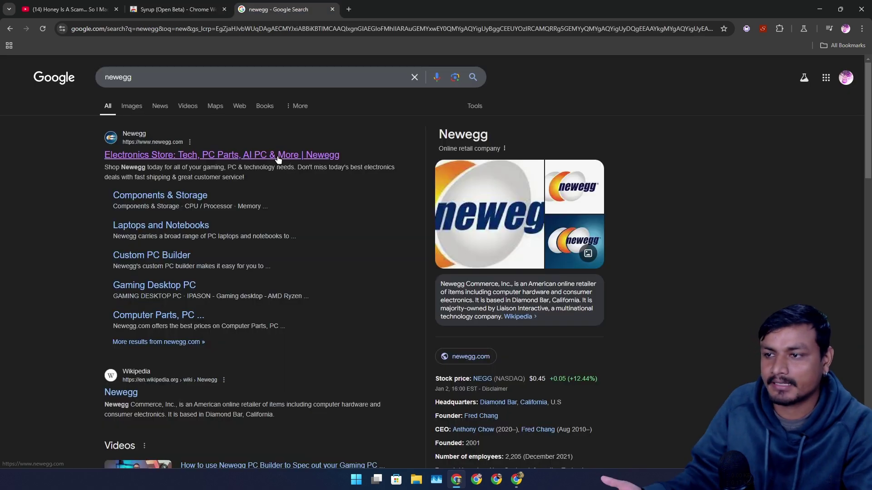
click(277, 157)
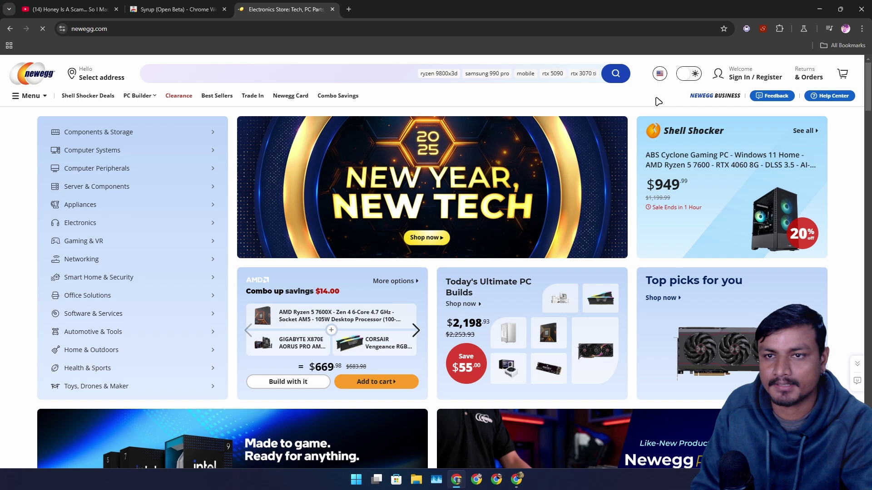
scroll(468, 208, down, 8)
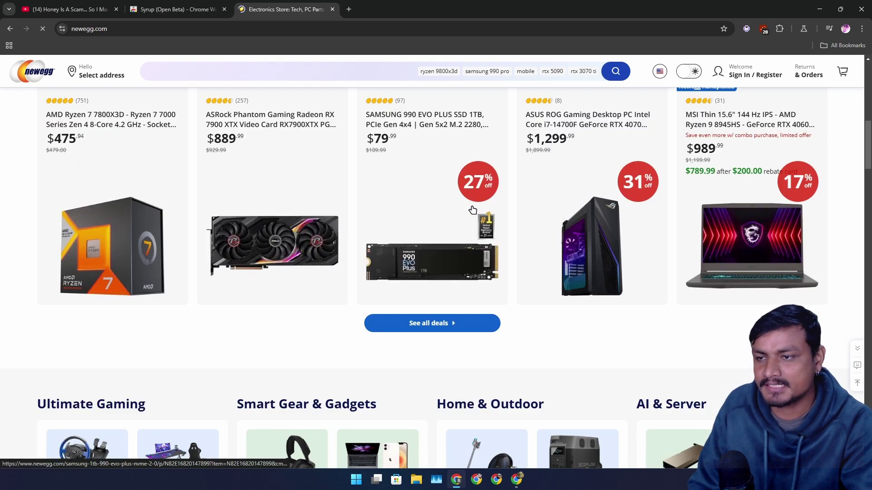
scroll(472, 209, down, 5)
scroll(522, 214, up, 10)
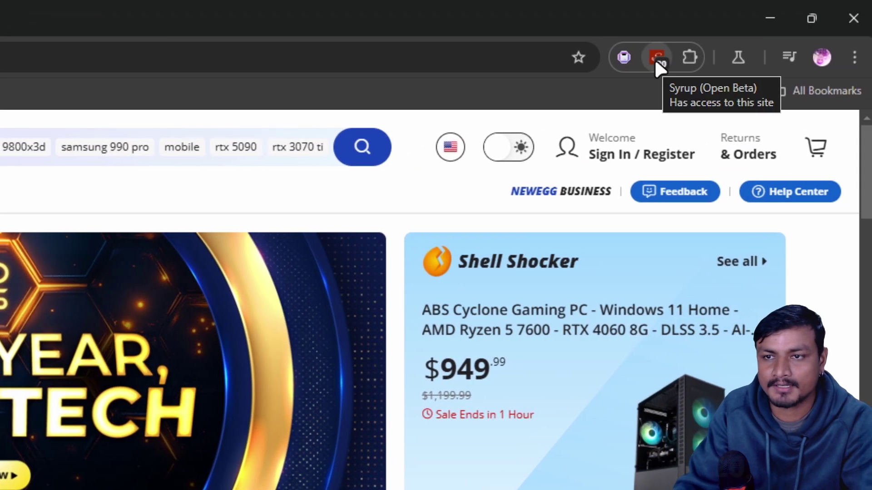
click(654, 59)
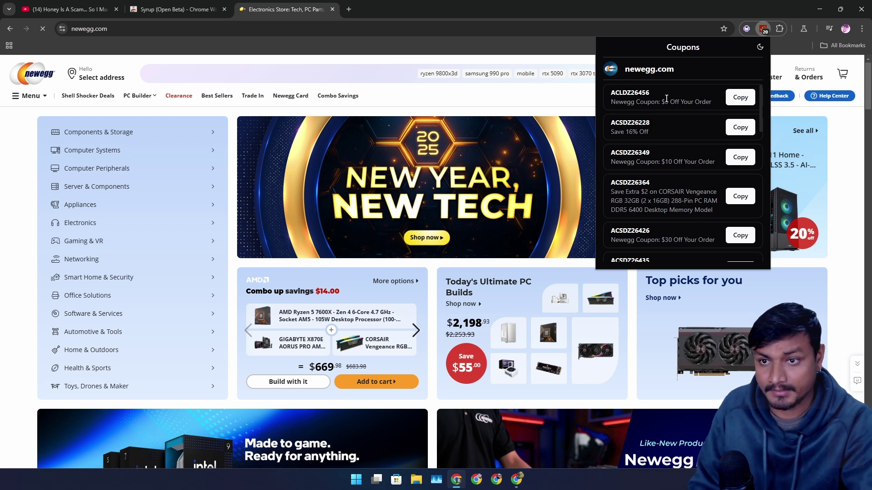
drag(661, 102, 674, 104)
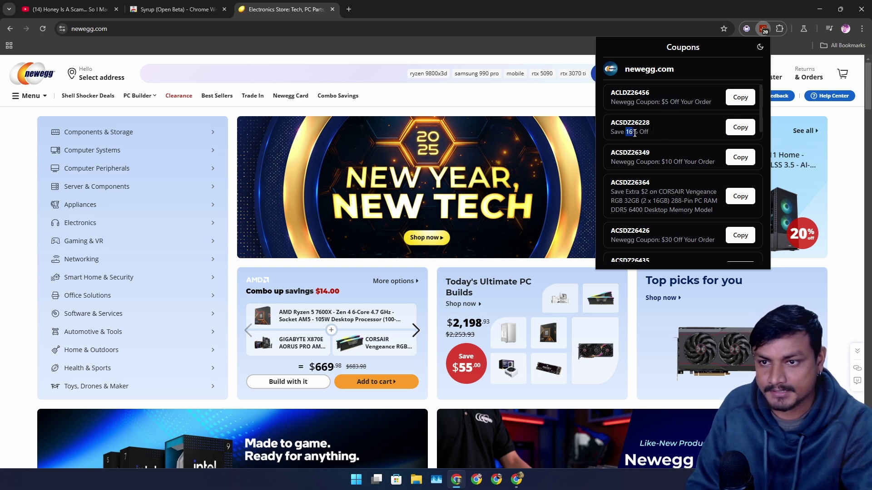
scroll(648, 129, down, 2)
drag(661, 103, 670, 104)
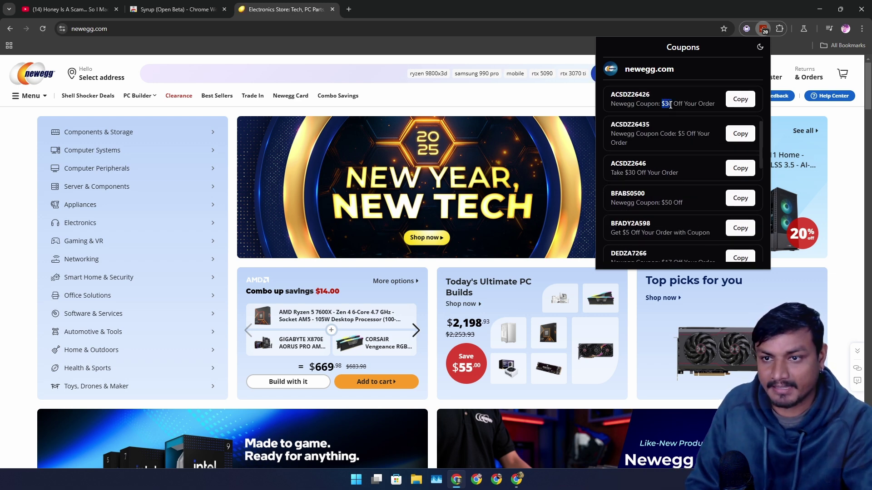
scroll(671, 160, down, 1)
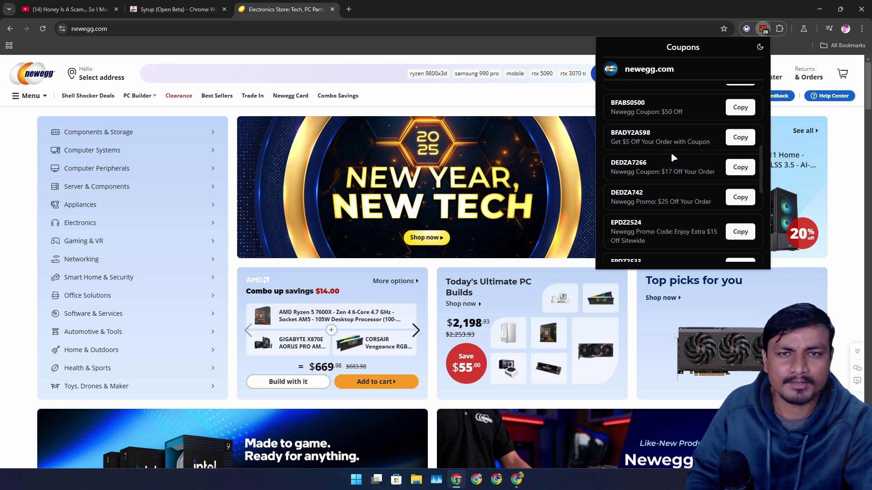
scroll(673, 173, down, 1)
Search Amazon for 'rtx 4090' in a new tab, close Newegg, and view Syrup's amazon.com coupons.
key(ctrl+t)
text(amazon.com/rtx-4090/s?k=rtx+4090)
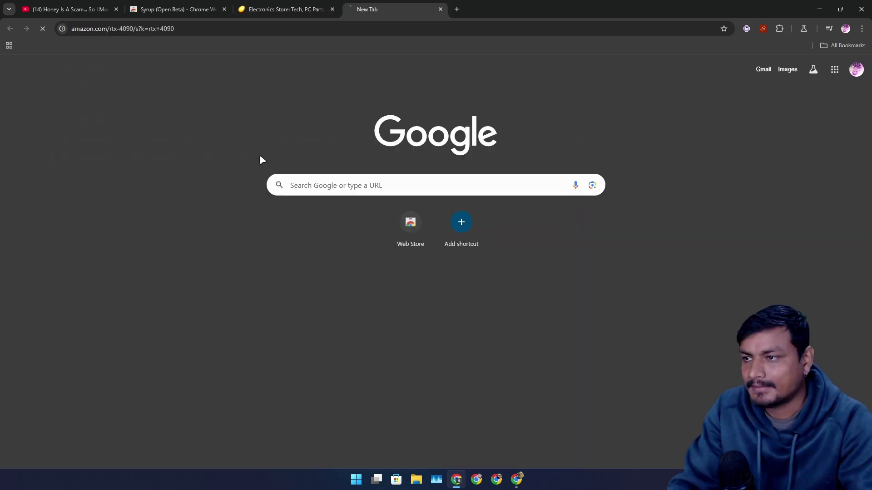
key(Return)
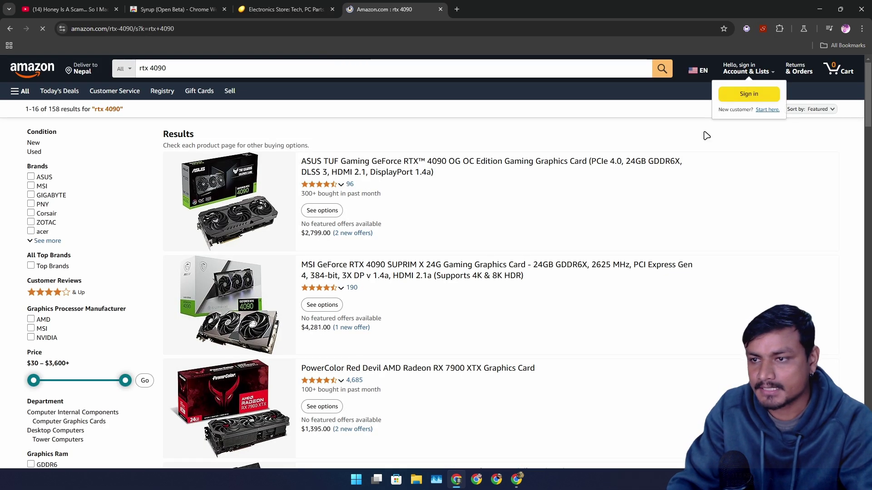
click(333, 10)
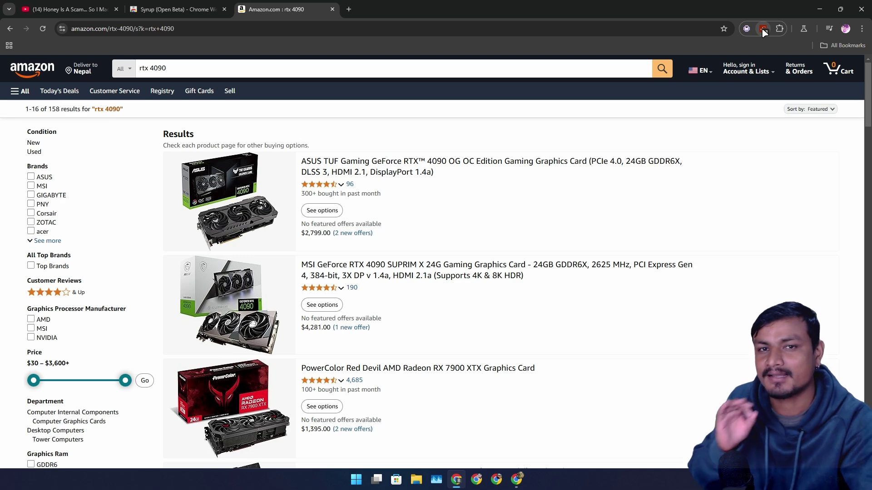
click(761, 28)
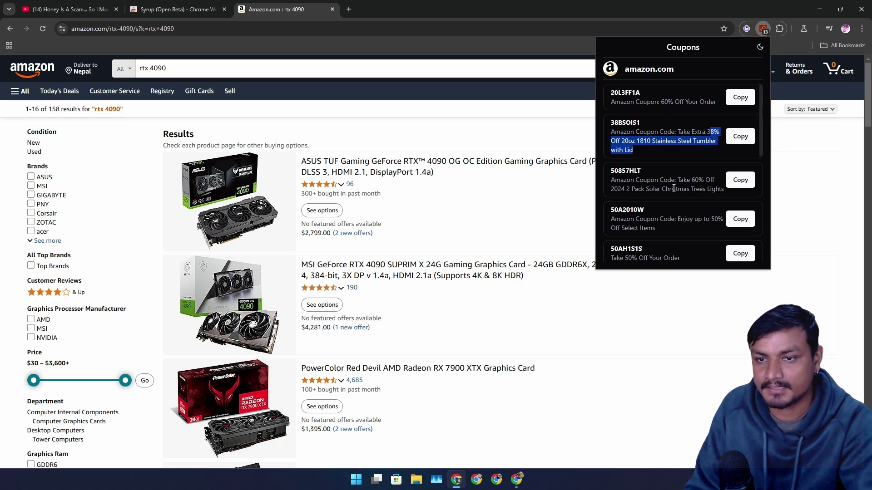
scroll(675, 222, down, 2)
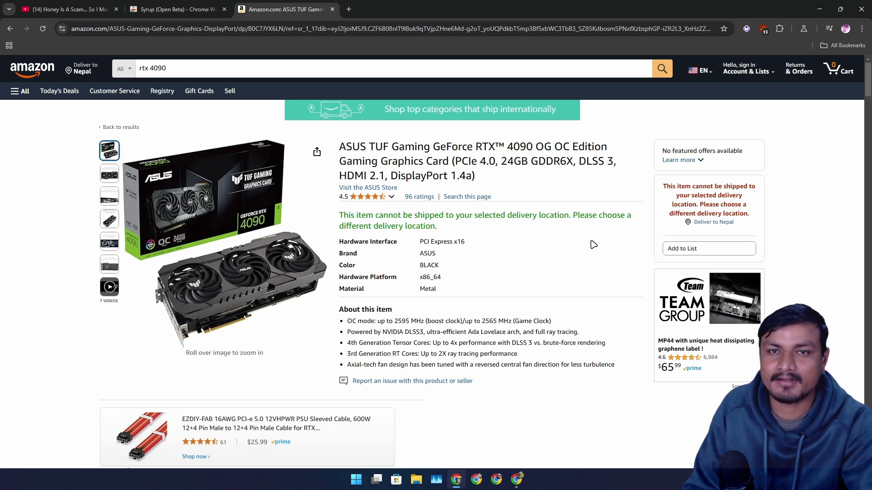
Open and dismiss Syrup's amazon.com coupon list twice on the ASUS TUF RTX 4090 page.
click(764, 29)
click(607, 341)
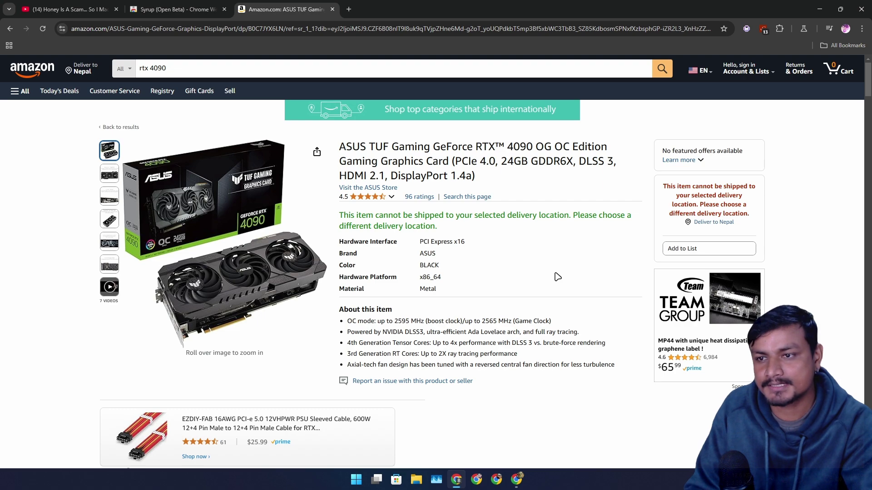
scroll(617, 260, down, 2)
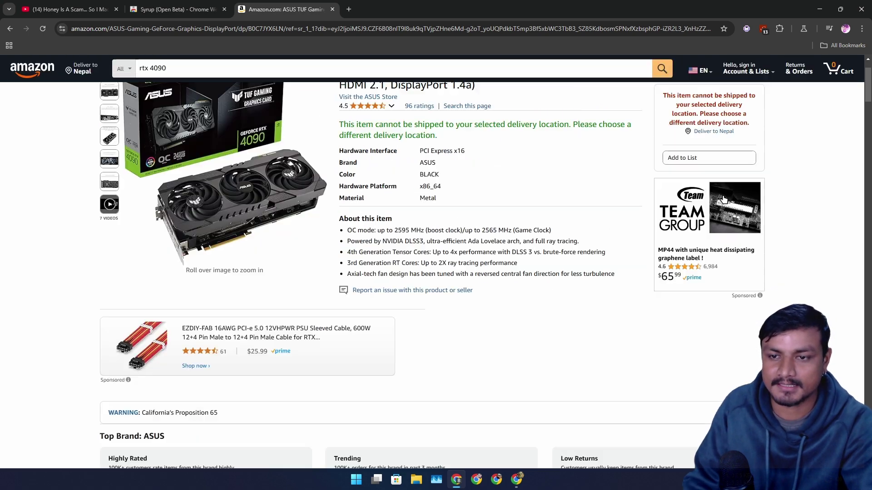
scroll(730, 169, up, 2)
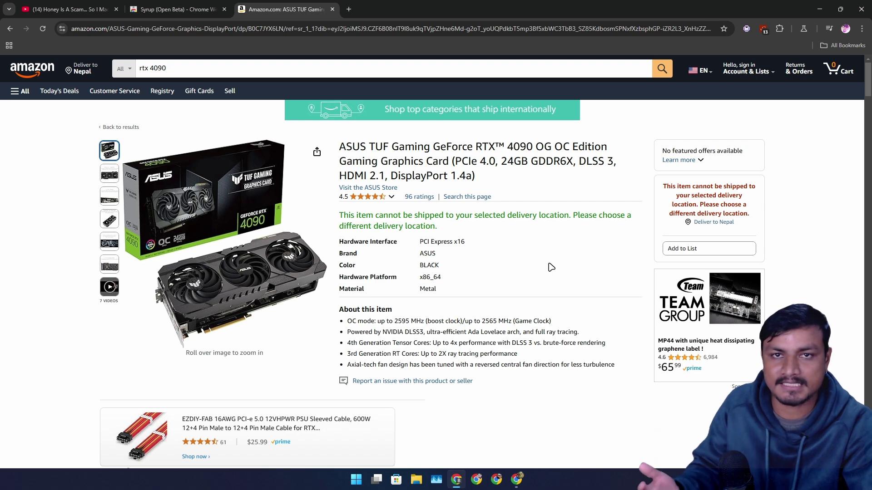
scroll(534, 263, down, 3)
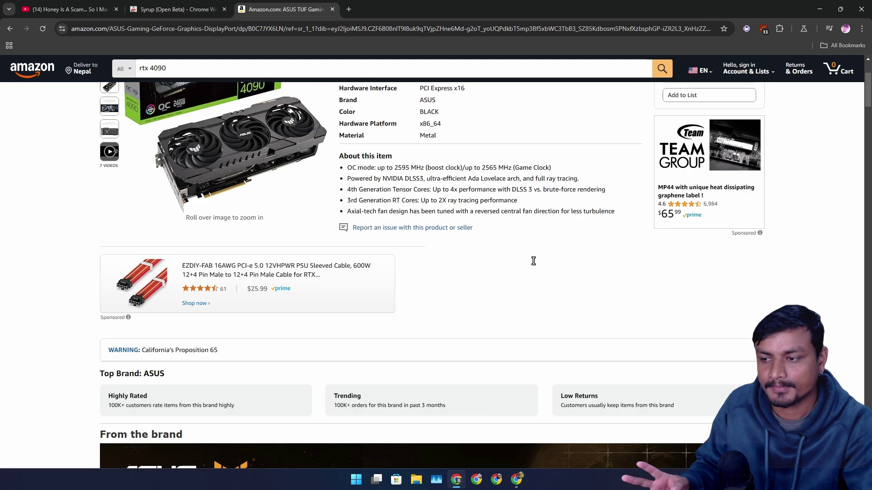
scroll(564, 272, up, 3)
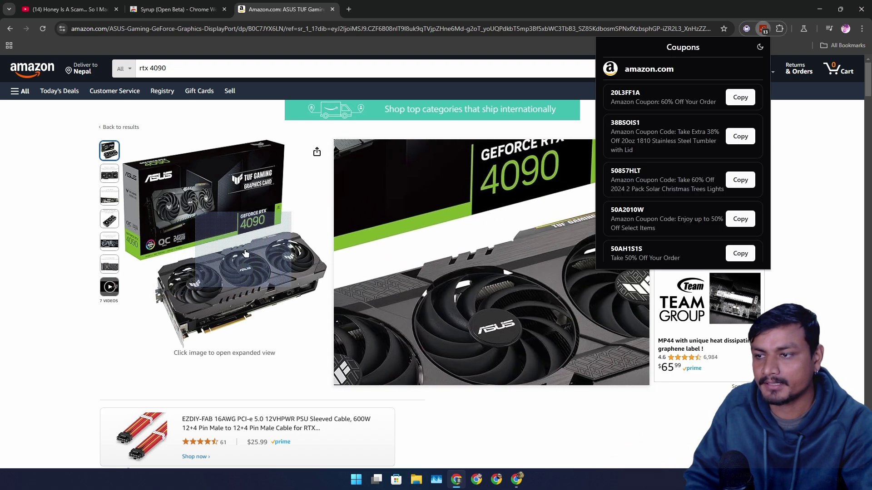
mouse_move(109, 218)
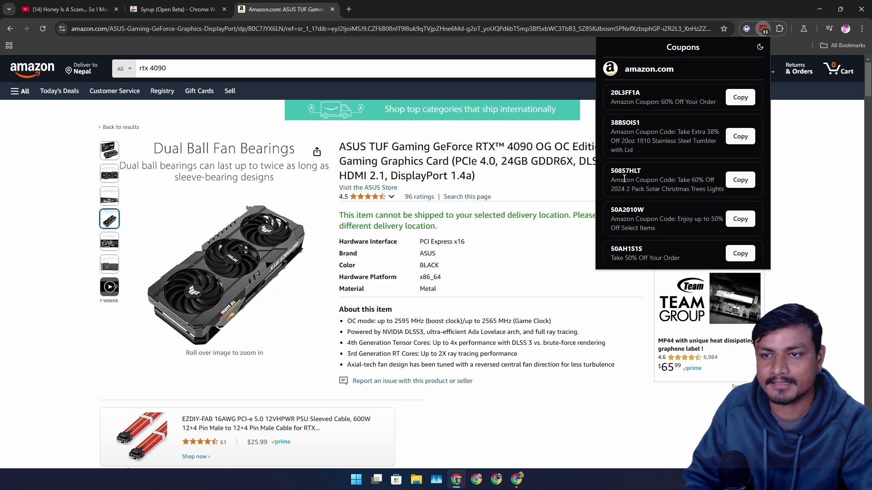
click(764, 31)
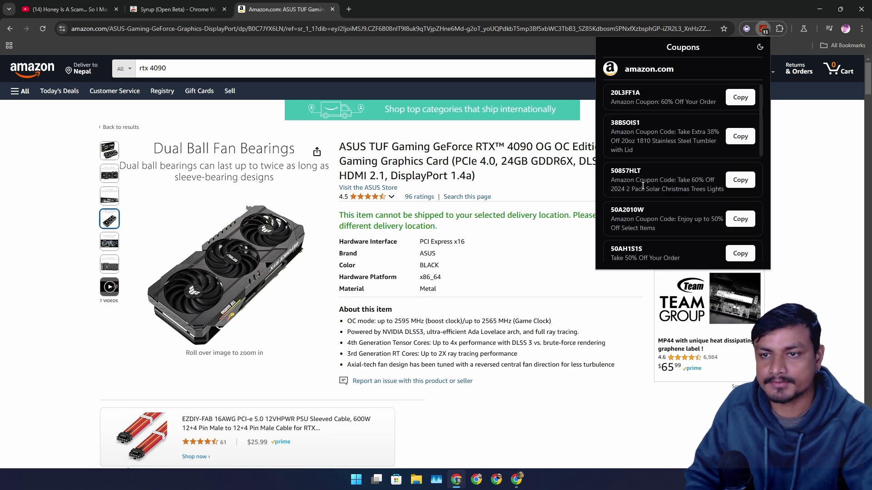
click(470, 275)
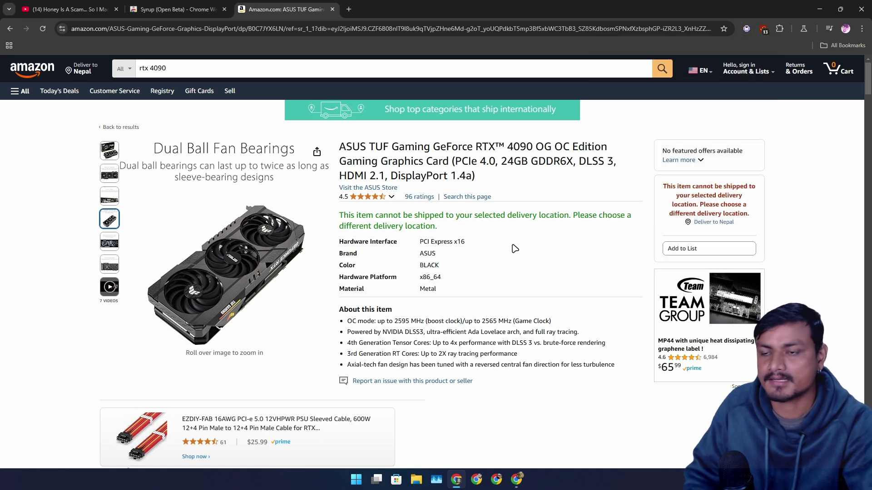
Close the Amazon product tab and the Syrup Chrome Web Store tab, returning to YouTube.
click(332, 10)
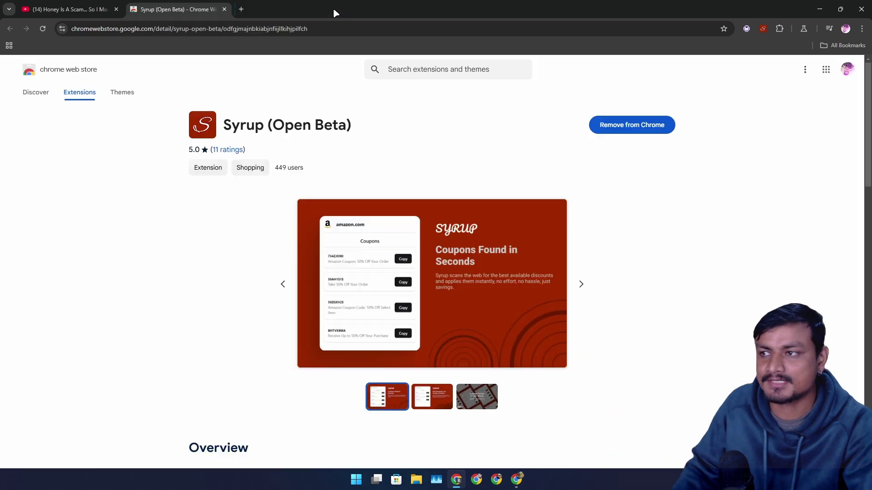
click(224, 9)
scroll(333, 203, up, 5)
scroll(333, 203, up, 5)
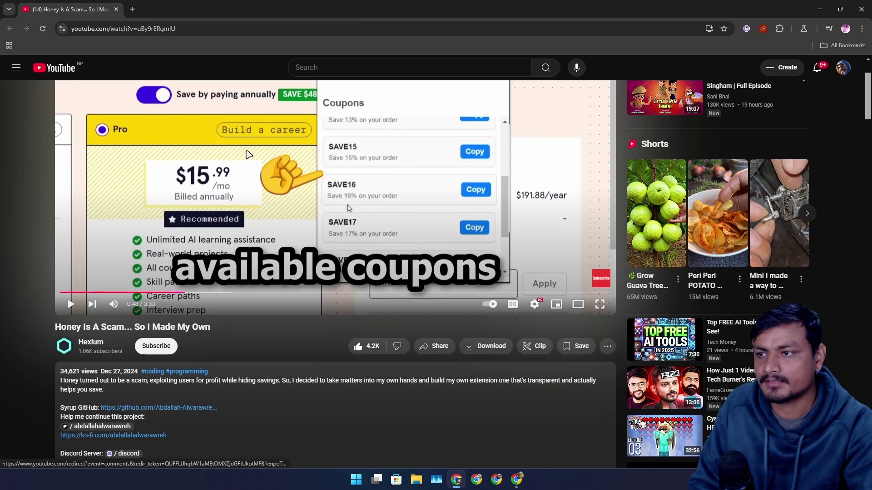
scroll(290, 281, down, 2)
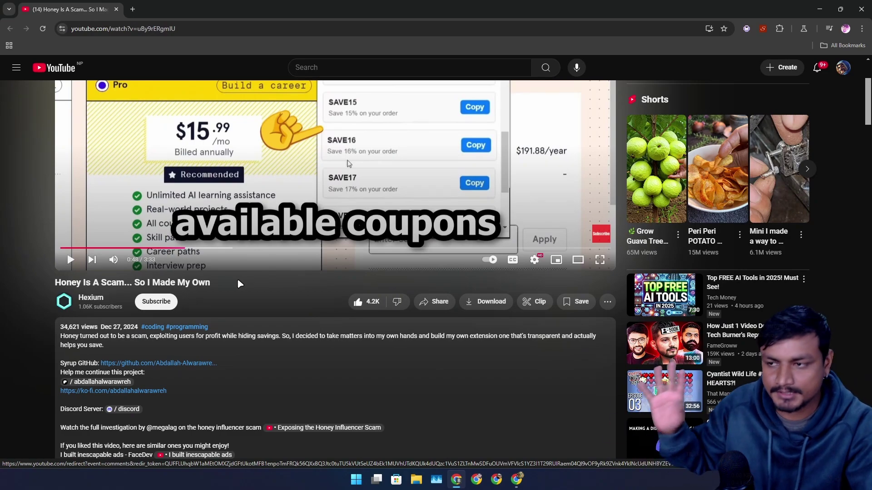
scroll(310, 211, up, 1)
scroll(264, 288, down, 2)
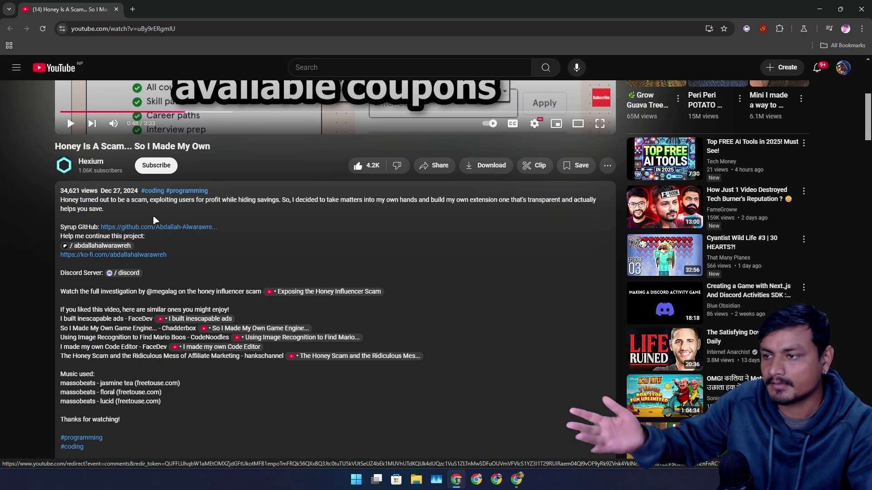
scroll(311, 314, down, 3)
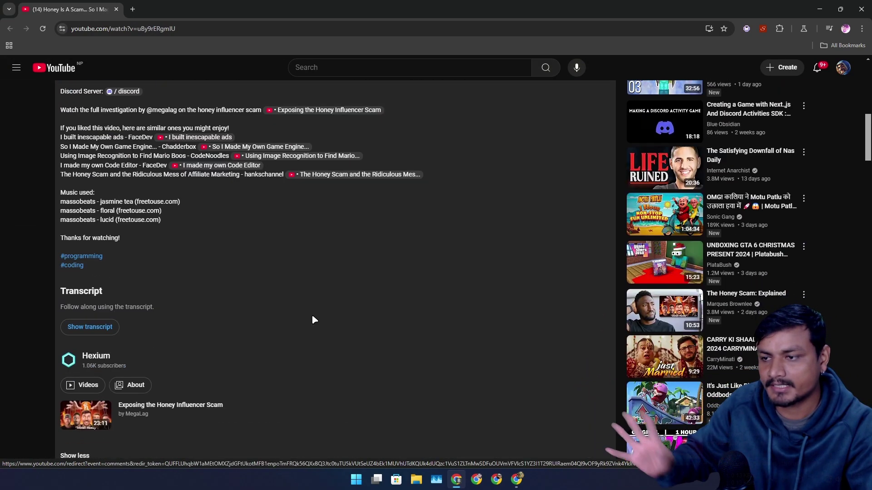
scroll(329, 298, down, 3)
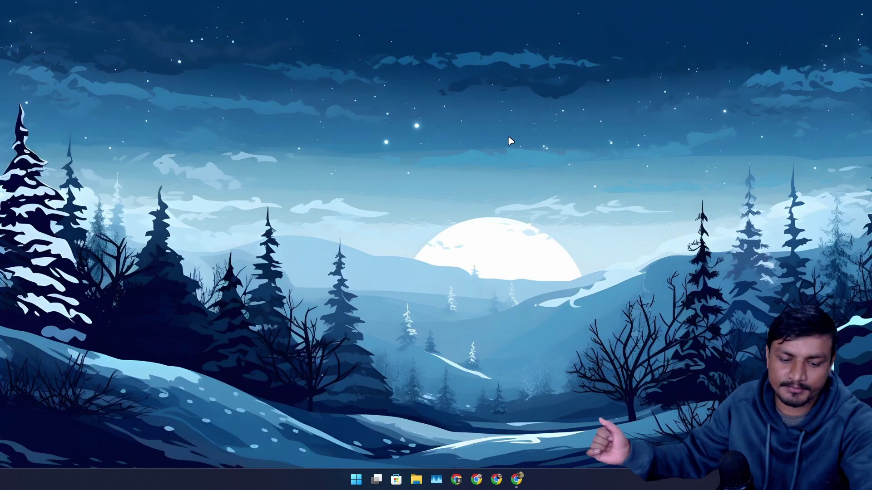